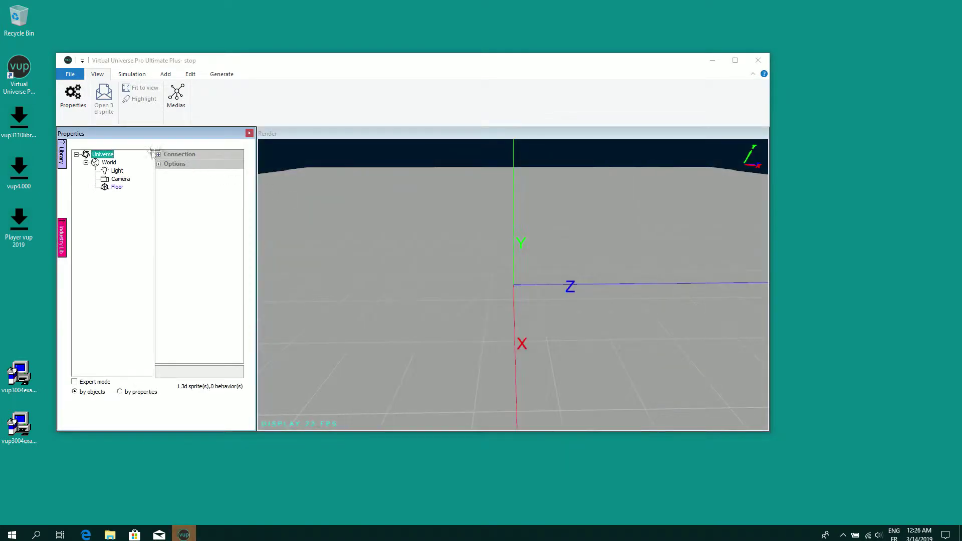
Open the example file in the Conveyor Line folder of the demo examples and maximize the program window.
left_click(71, 75)
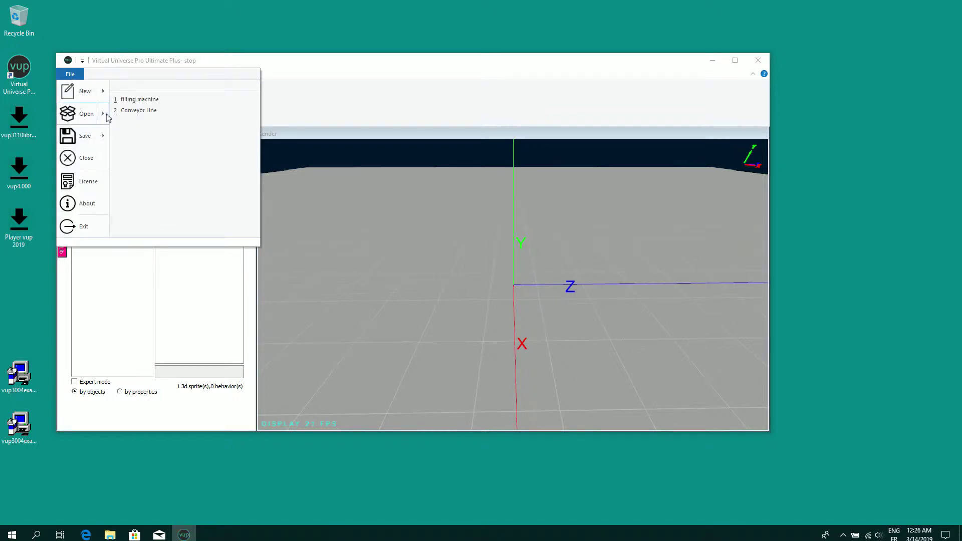
mouse_move(107, 116)
left_click(145, 103)
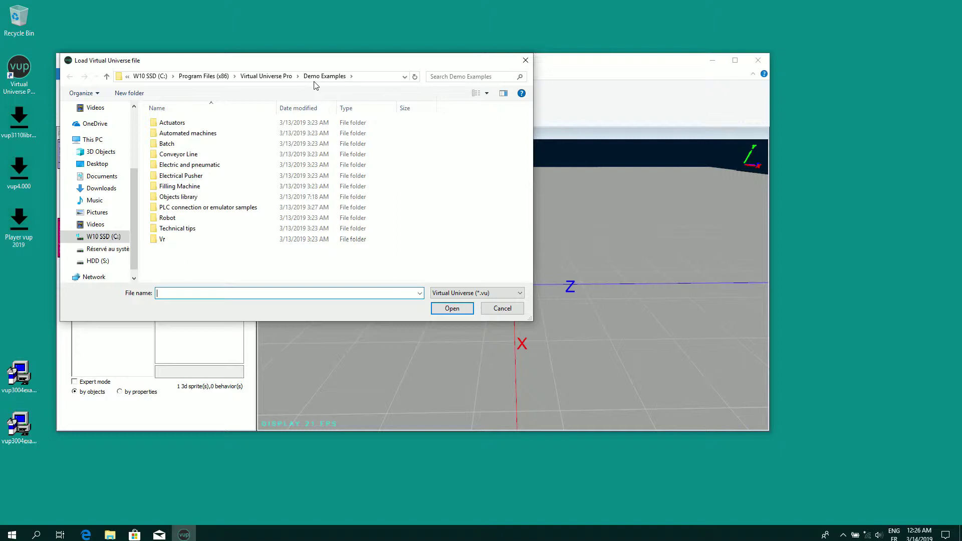
double_click(176, 155)
double_click(170, 124)
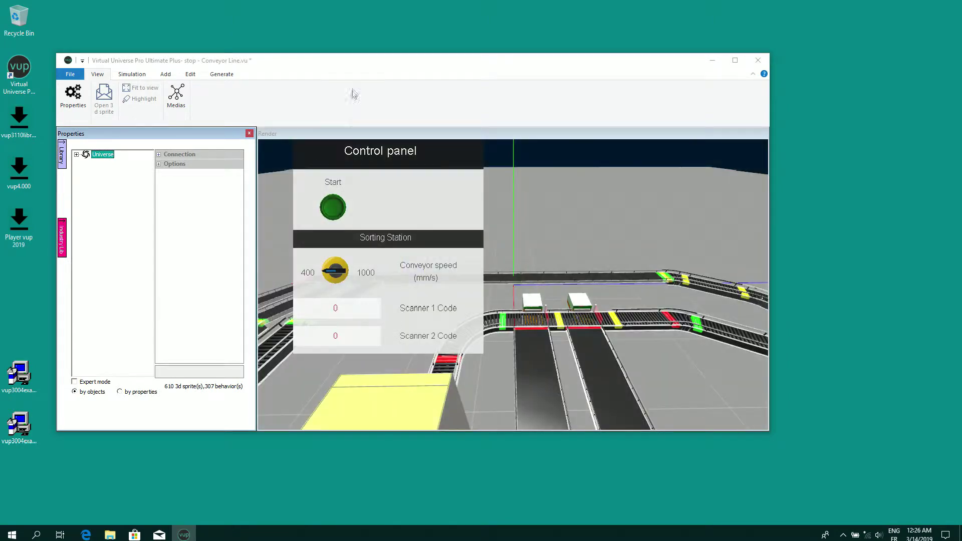
double_click(365, 62)
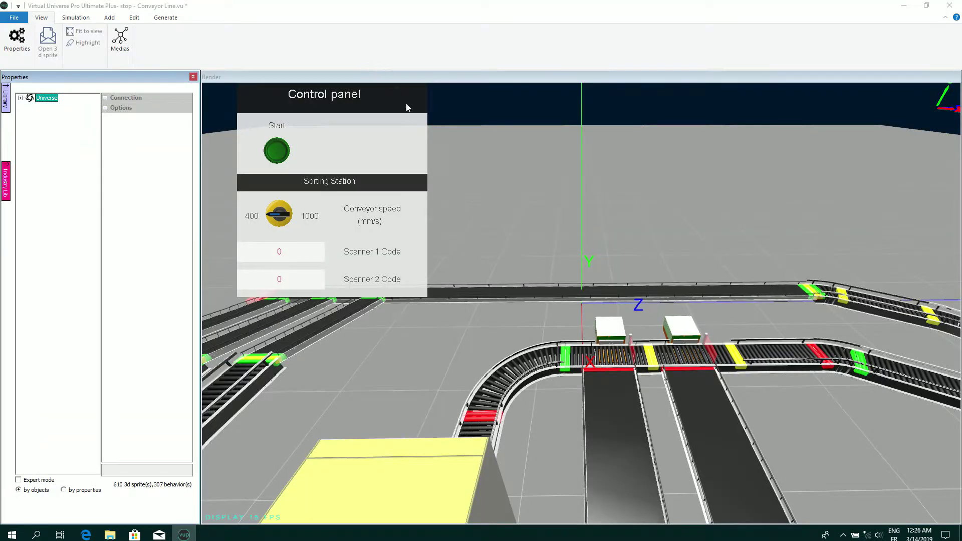
Run the conveyor line simulation, close the Properties panel and start the line from its control panel.
left_click(79, 20)
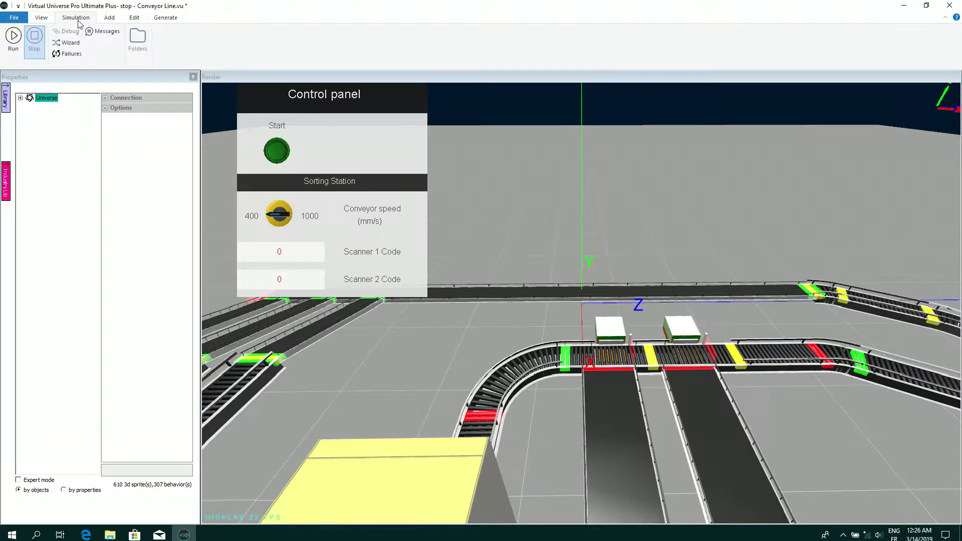
left_click(12, 39)
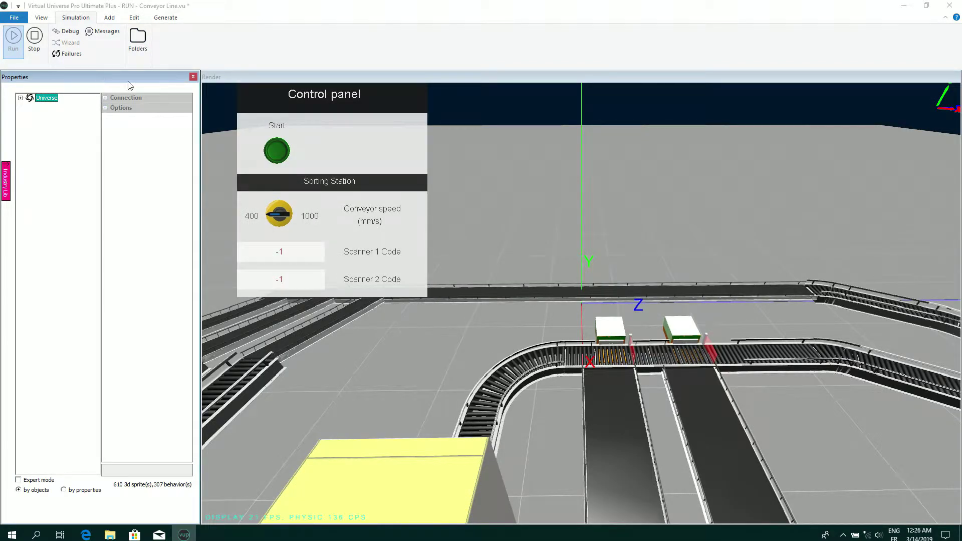
left_click(194, 77)
middle_click_drag(451, 307, 349, 306)
left_click(79, 156)
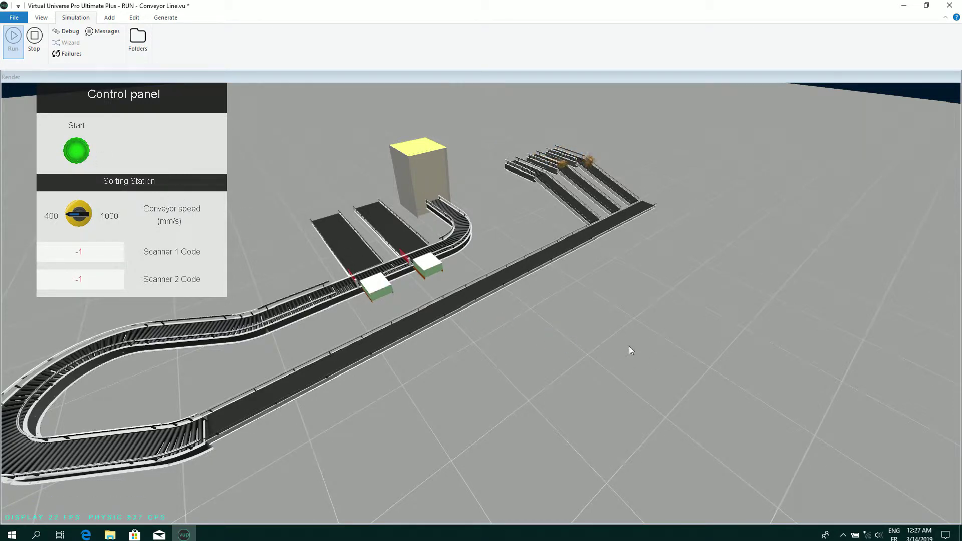
middle_click_drag(629, 346, 539, 412)
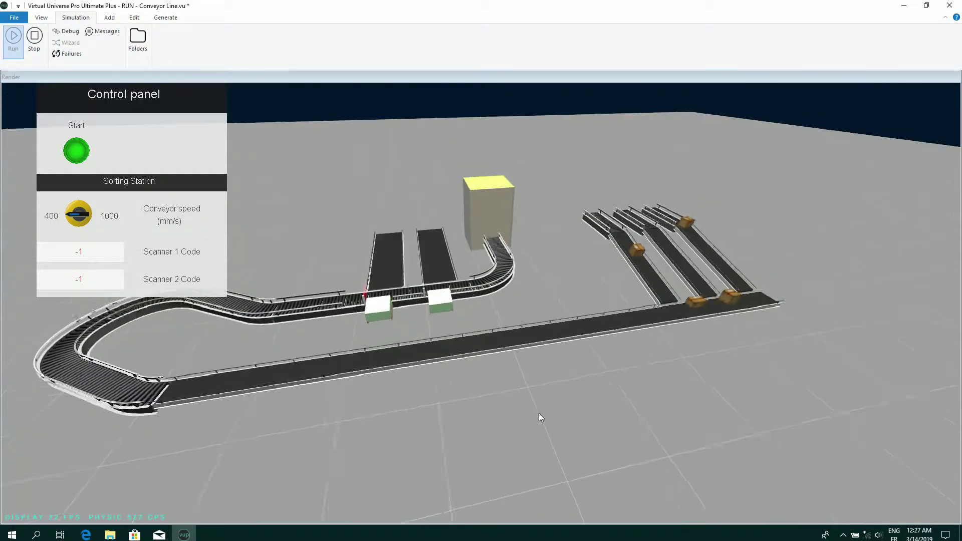
left_click(621, 320)
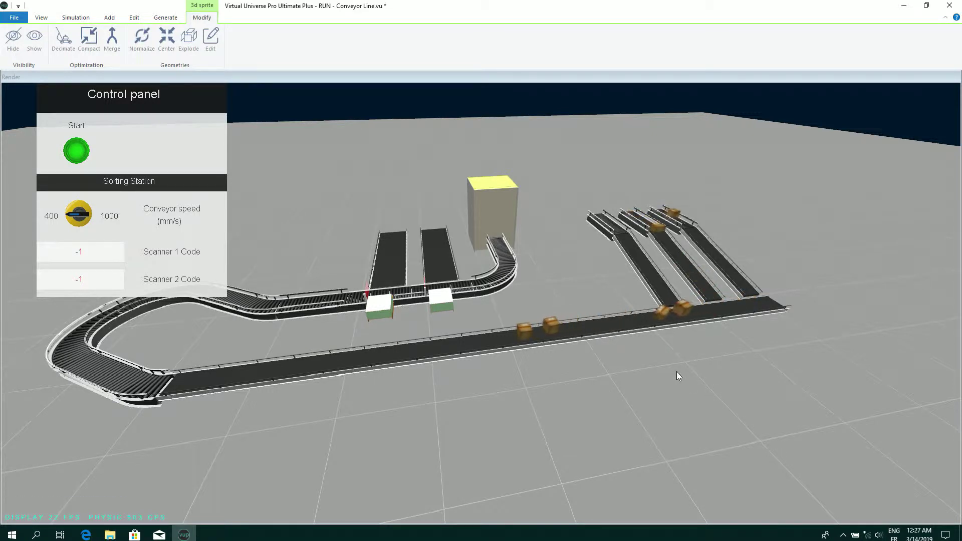
middle_click_drag(500, 406, 486, 409)
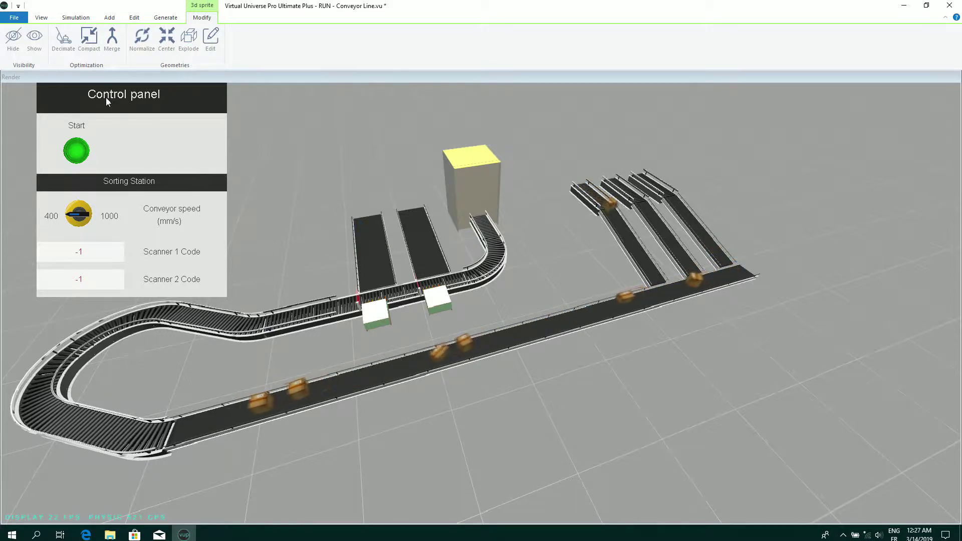
Open the "filling machine" example from the Filling Machine folder of the demo examples.
left_click(15, 22)
mouse_move(30, 57)
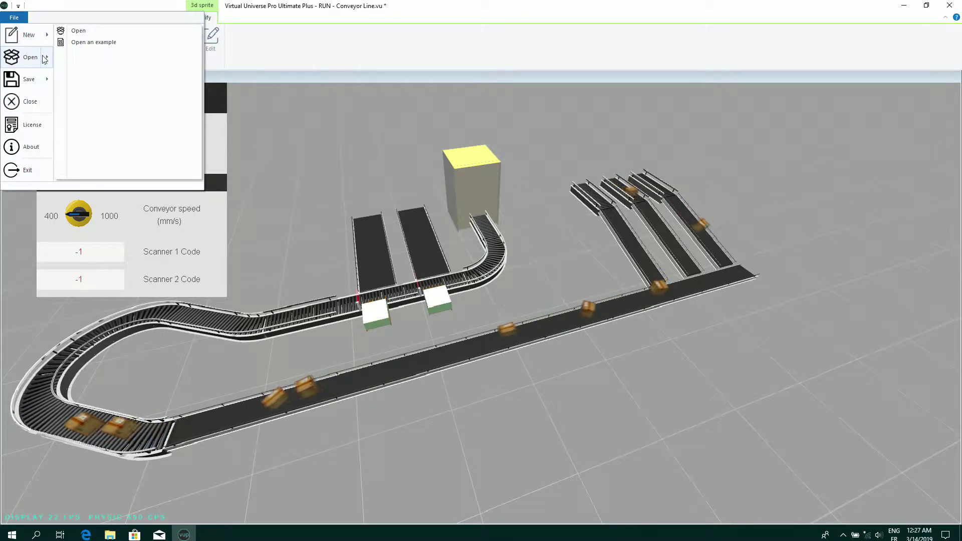
left_click(91, 43)
left_click(484, 301)
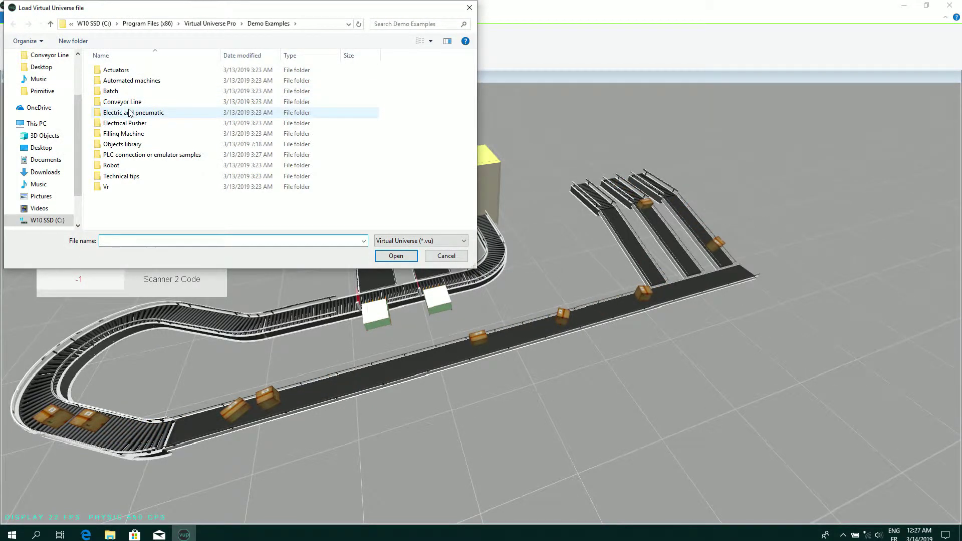
double_click(128, 133)
left_click(130, 75)
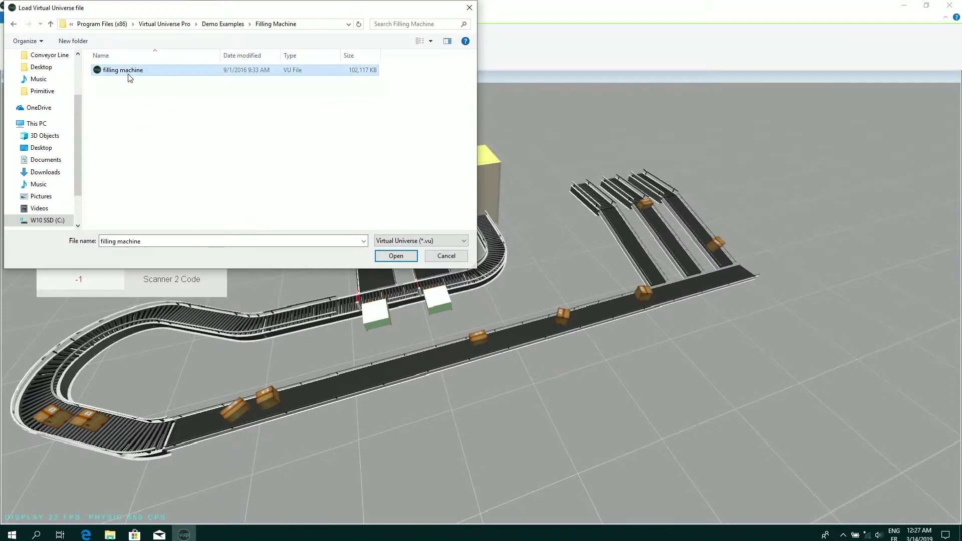
double_click(130, 75)
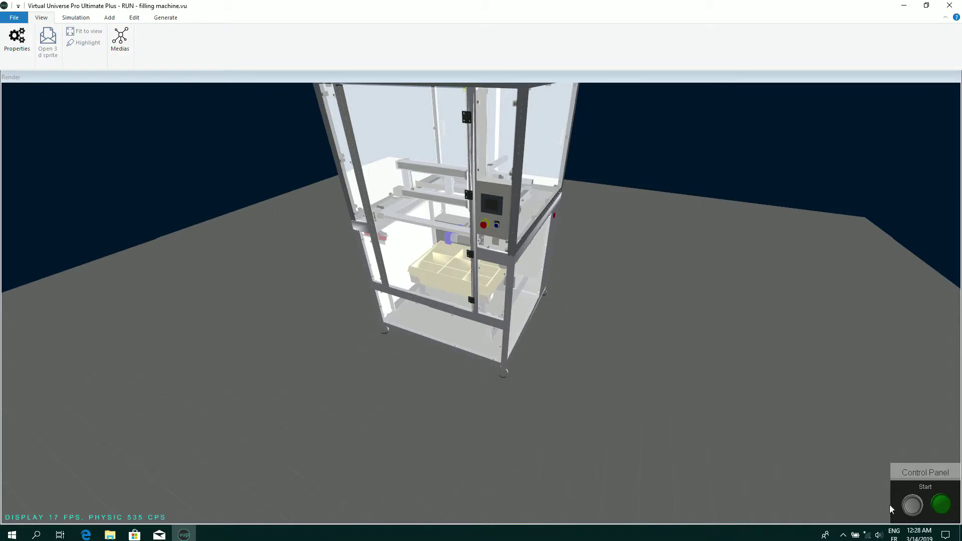
Start the filling machine from its control panel and open the machine's main door.
left_click(918, 510)
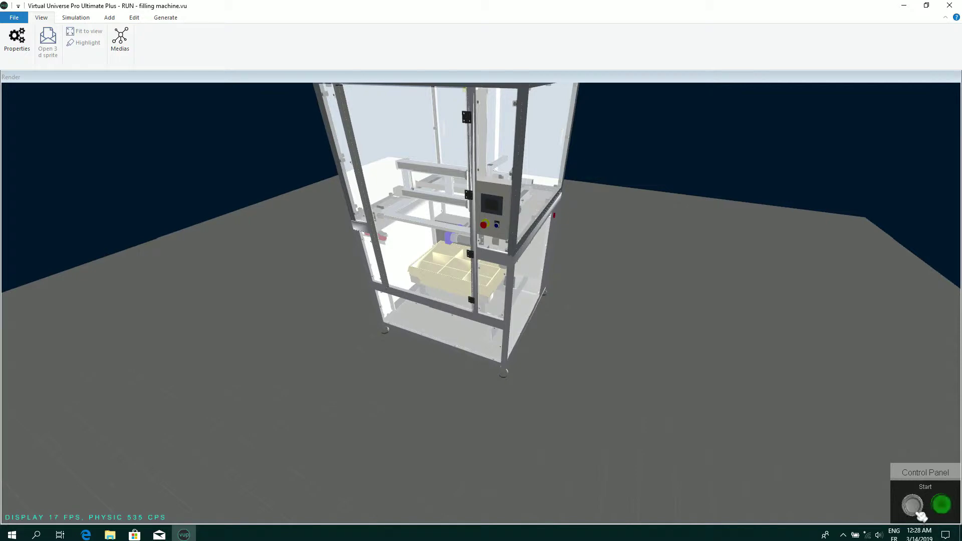
scroll(576, 313, "down", 4)
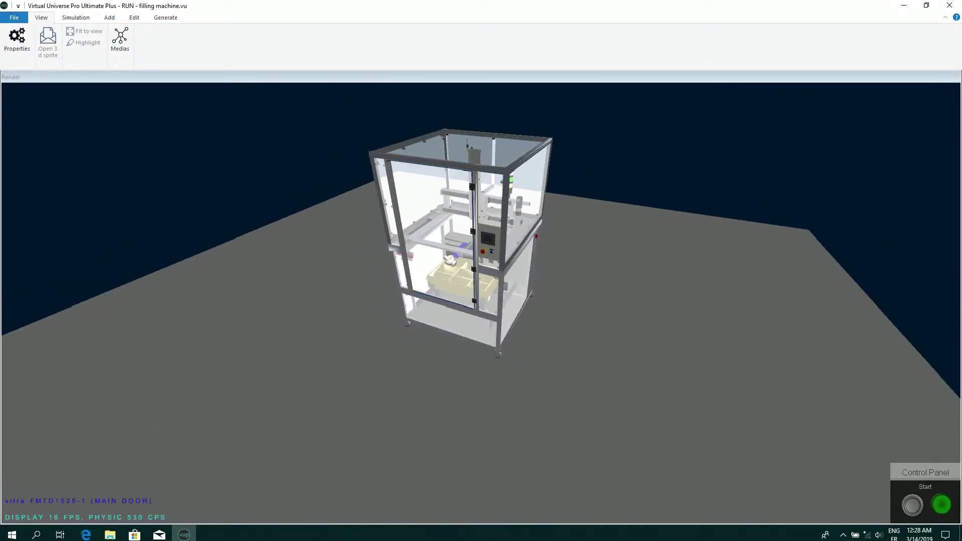
left_click(450, 261)
left_click_drag(349, 315, 410, 351)
scroll(404, 346, "up", 4)
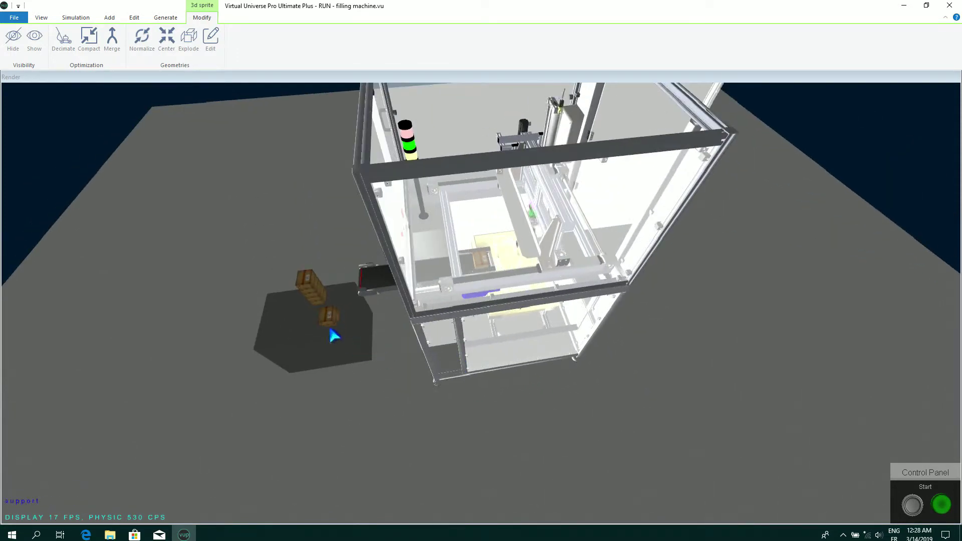
left_click_drag(331, 319, 352, 323)
middle_click_drag(492, 379, 471, 393)
middle_click_drag(386, 382, 308, 416)
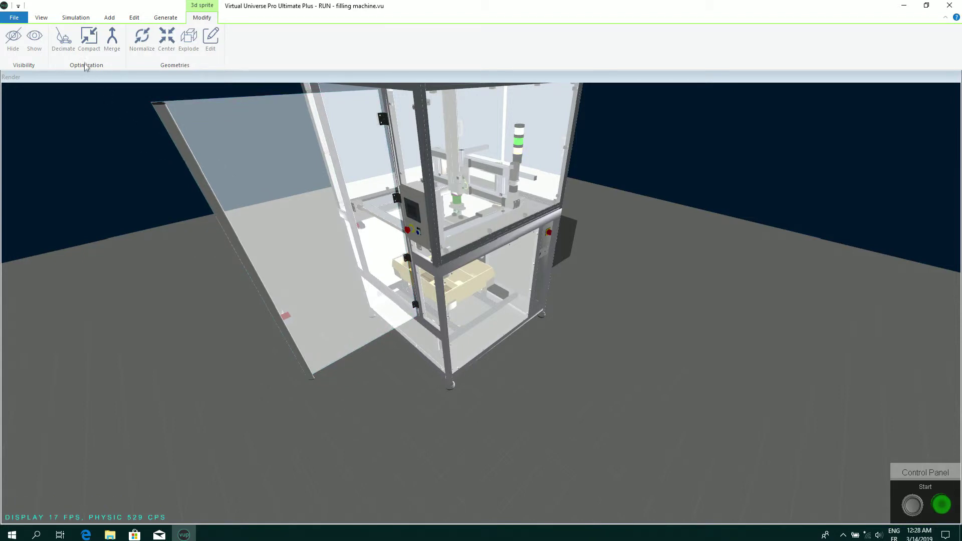
Stop the simulation and generate a Screen player of the filling machine.
left_click(73, 18)
left_click(33, 38)
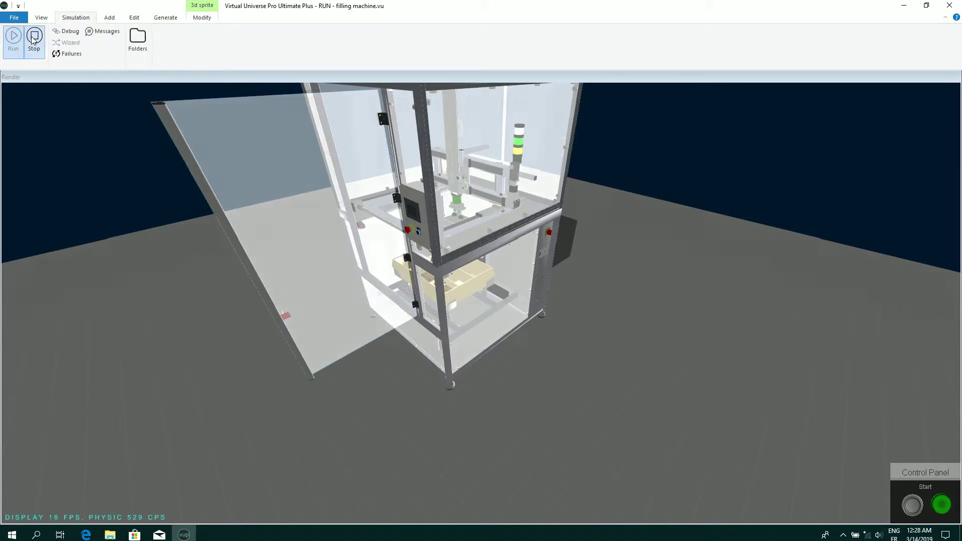
left_click(164, 18)
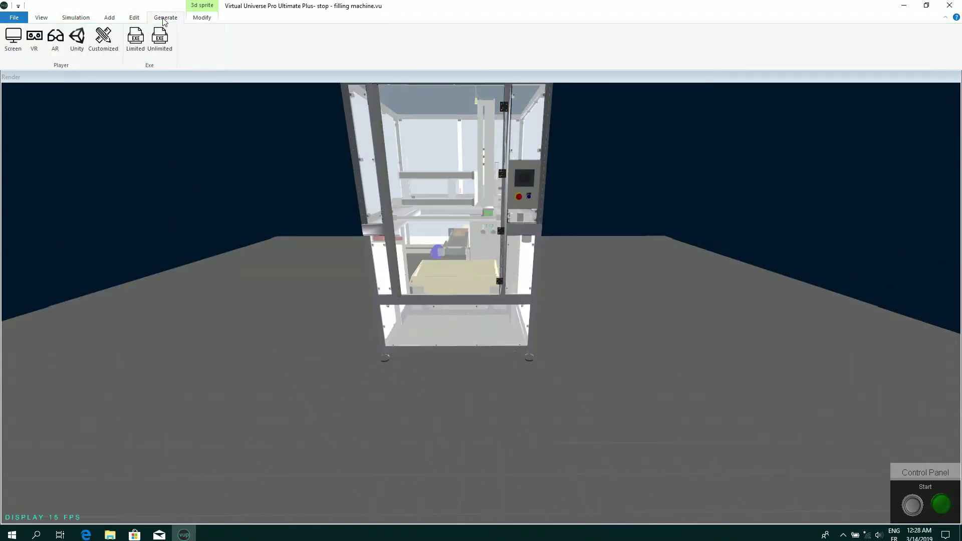
left_click(13, 43)
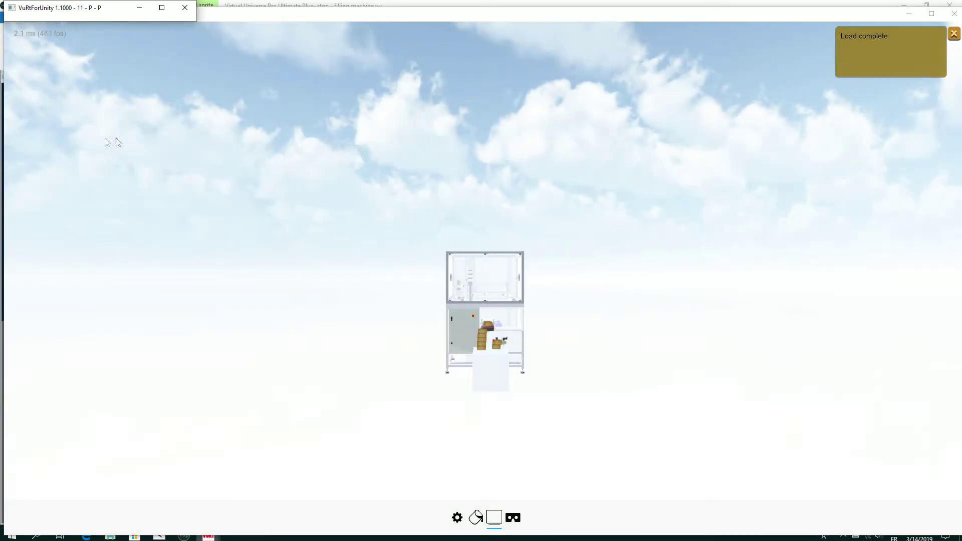
Preview the Warehouse 1 and Warehouse 2 layouts in the player's display settings, and apply Warehouse 3.
left_click_drag(335, 254, 314, 264)
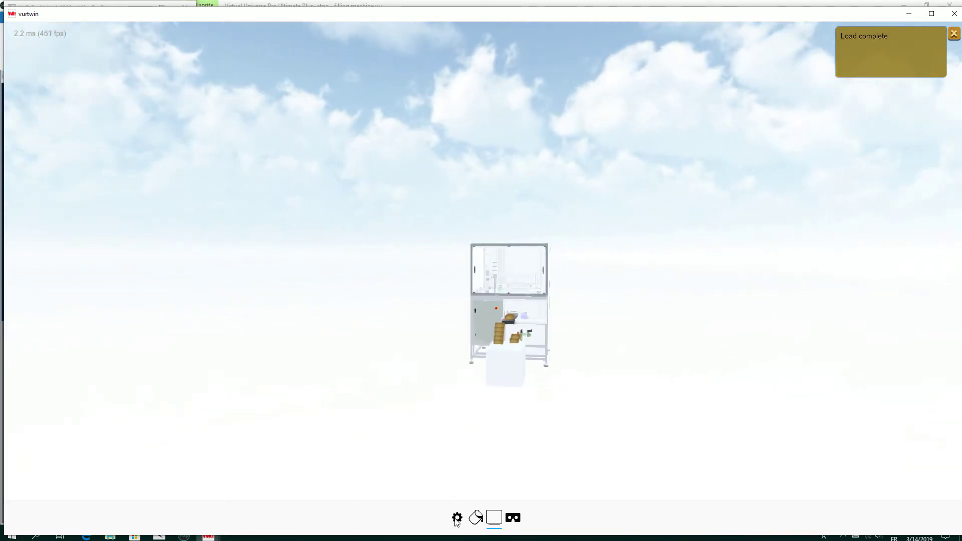
left_click(456, 518)
left_click(195, 227)
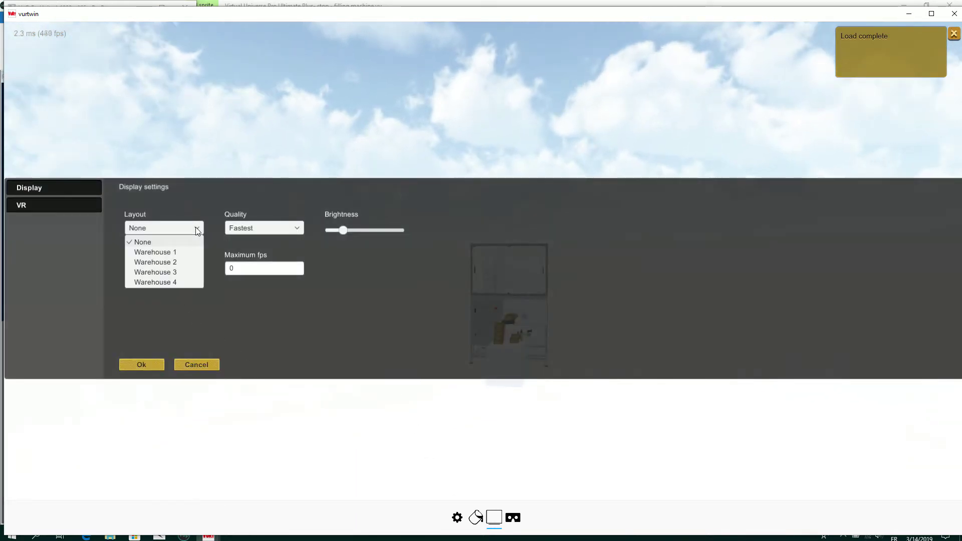
left_click(168, 252)
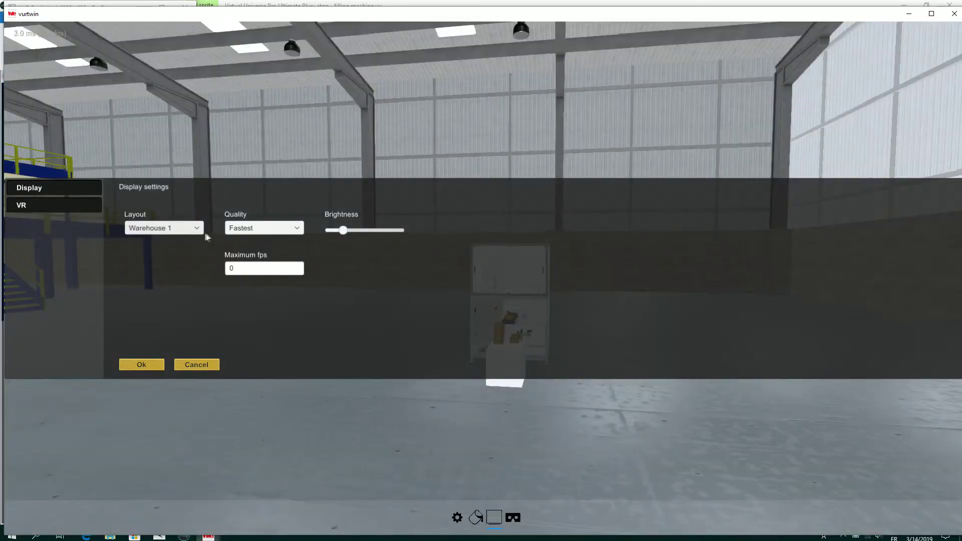
left_click(200, 227)
left_click(175, 263)
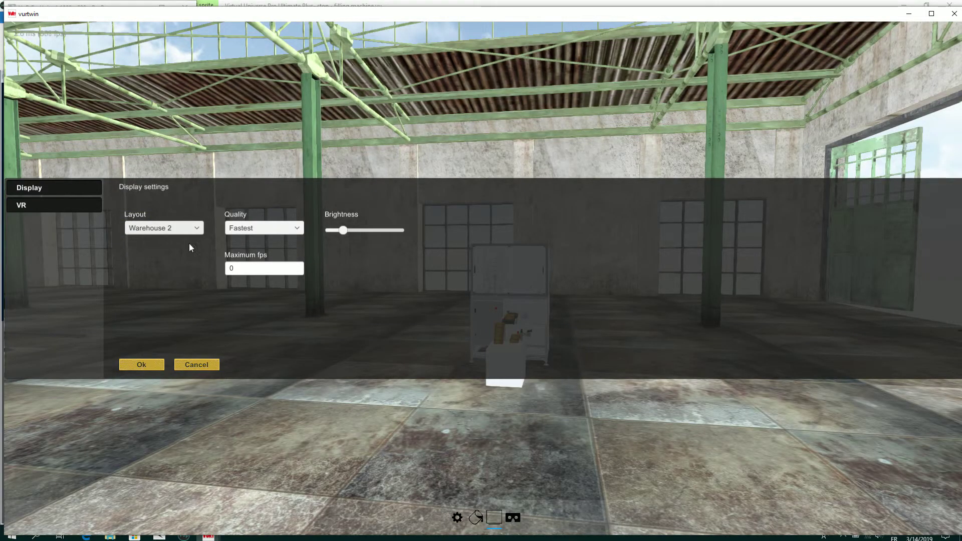
left_click(196, 232)
left_click(175, 274)
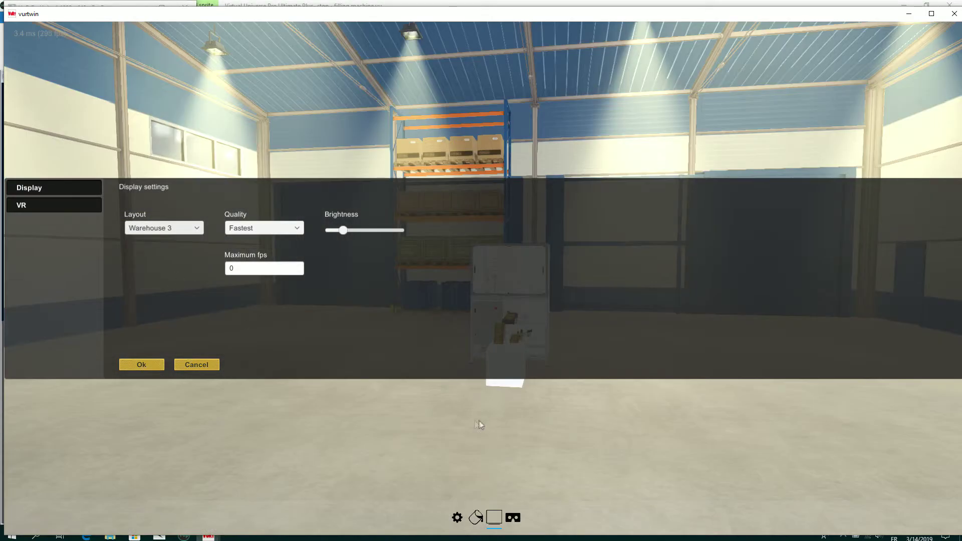
left_click(146, 366)
Examine the filling machine and the box table inside the warehouse from closer up and from its corner.
scroll(327, 345, "up", 5)
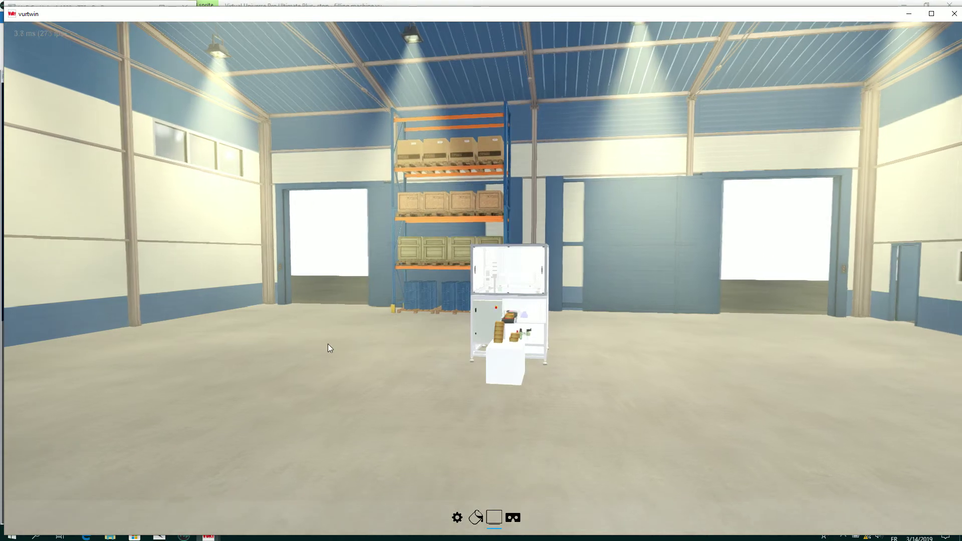
scroll(321, 342, "up", 5)
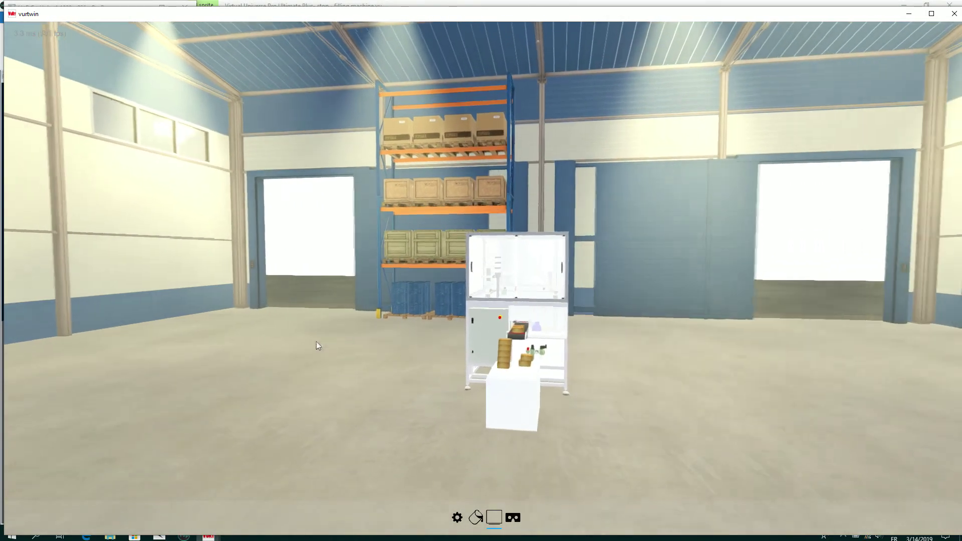
left_click_drag(419, 396, 366, 403)
middle_click_drag(404, 392, 340, 384)
left_click_drag(459, 431, 441, 450)
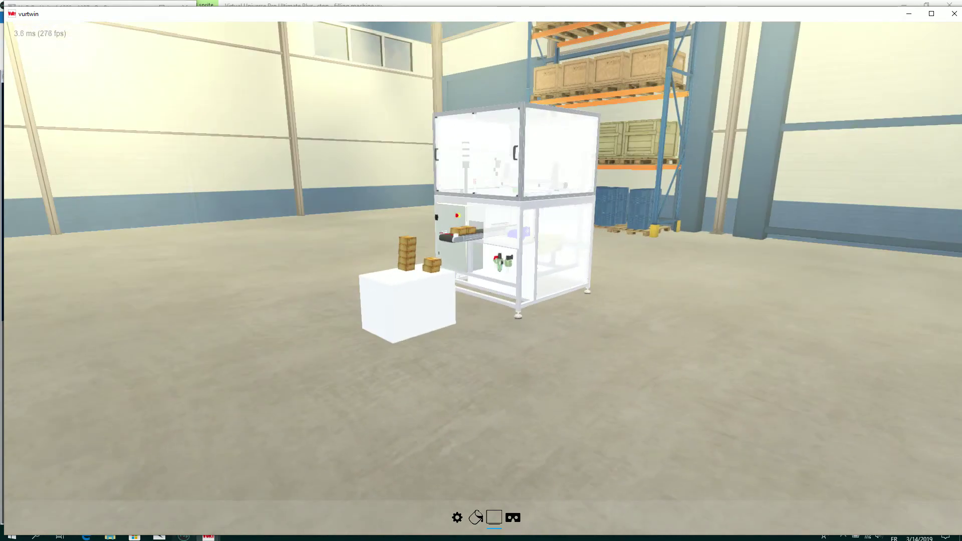
Switch back to Virtual Universe Pro, run the filling machine simulation, and minimize that window to return to the player.
left_click(1, 143)
left_click(73, 18)
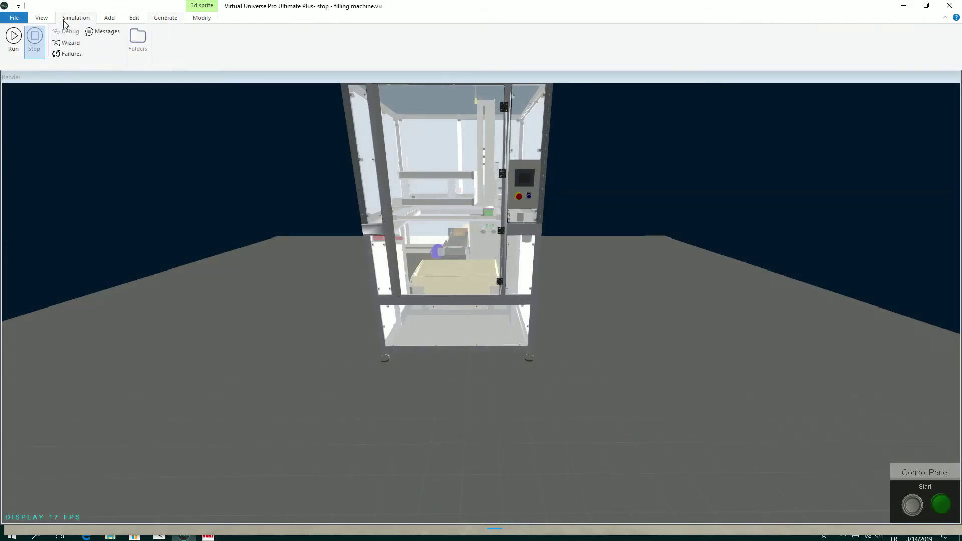
left_click(11, 40)
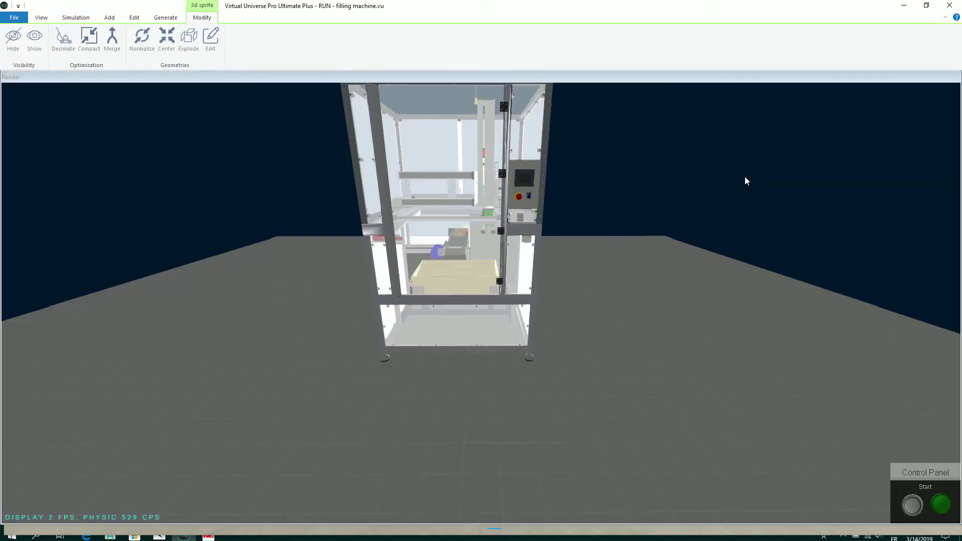
left_click(904, 6)
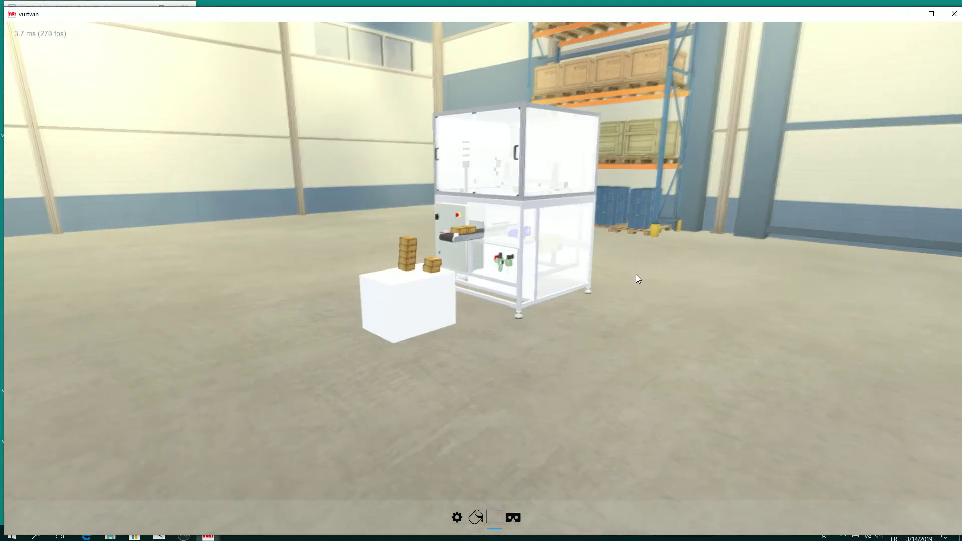
Examine the infeed conveyor and lower frame of the machine at close range in the player.
scroll(642, 221, "up", 8)
scroll(636, 223, "down", 4)
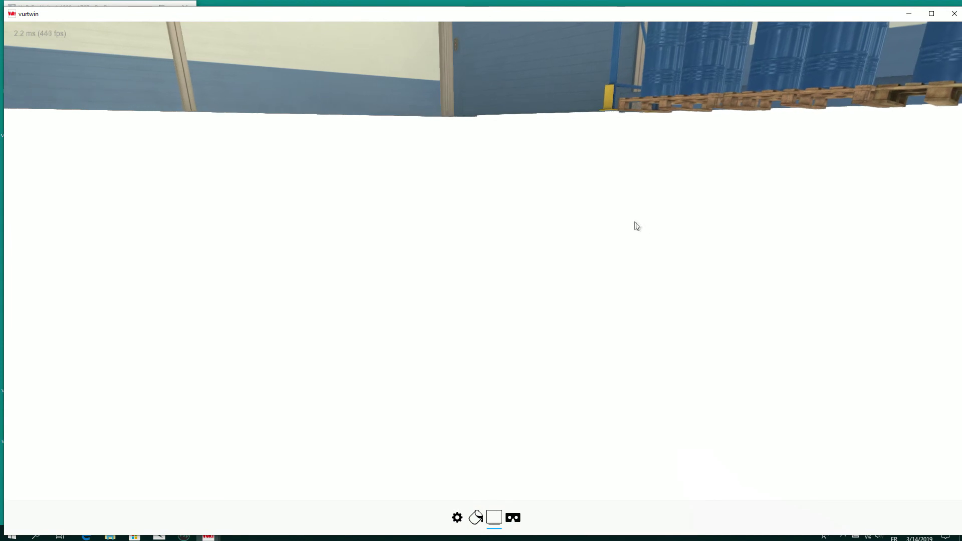
scroll(576, 232, "down", 2)
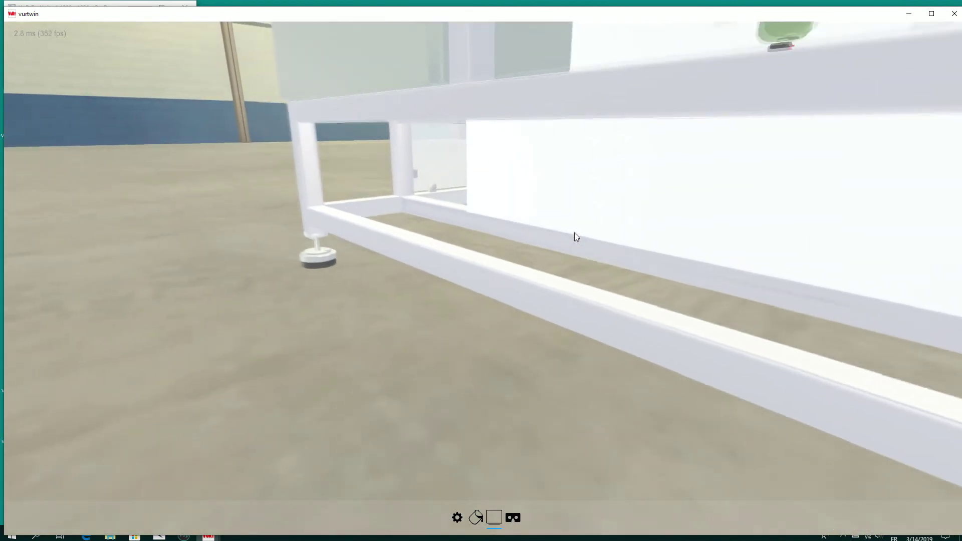
scroll(574, 233, "down", 10)
left_click_drag(574, 233, 551, 222)
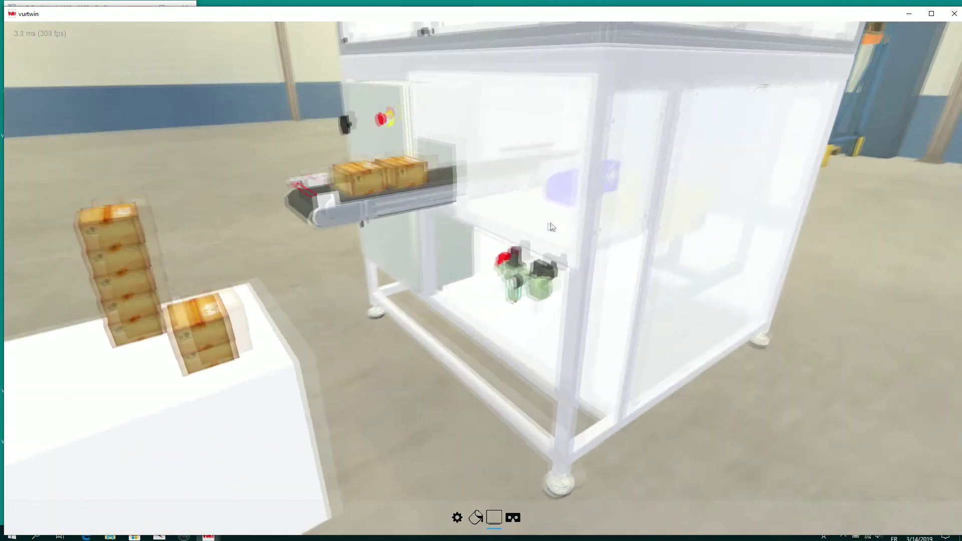